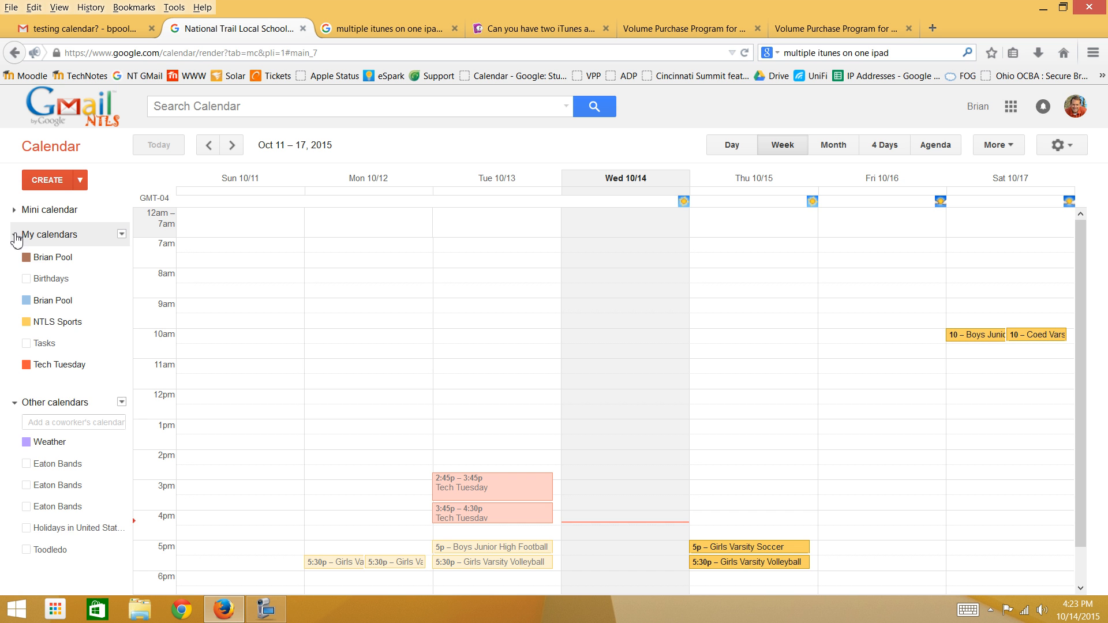
Open the settings for the My calendars list
click(16, 237)
click(16, 236)
click(123, 236)
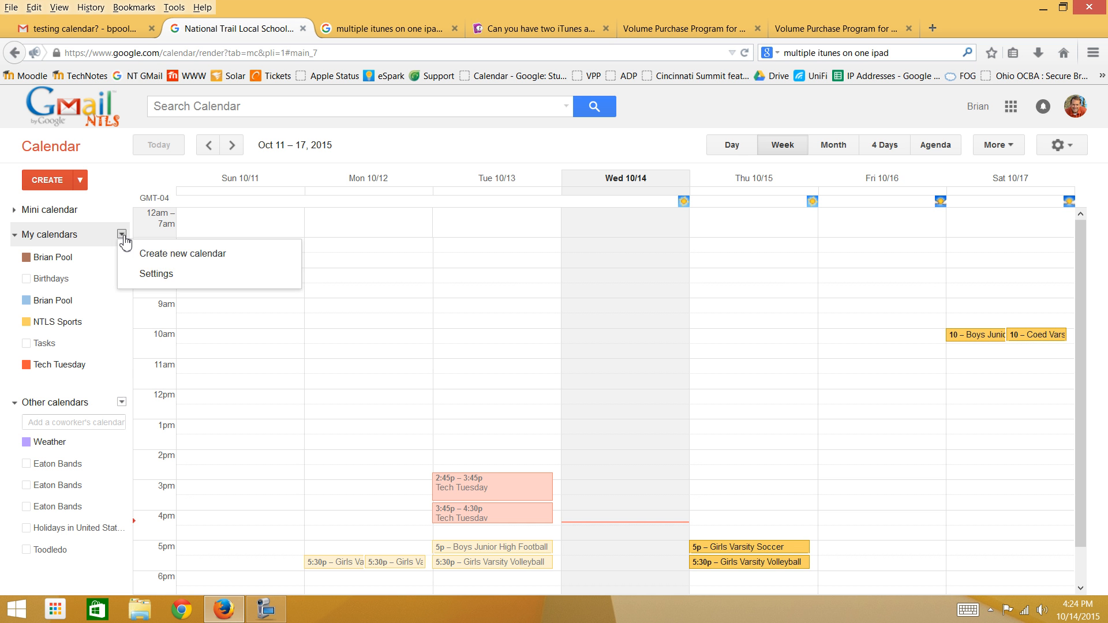
click(157, 274)
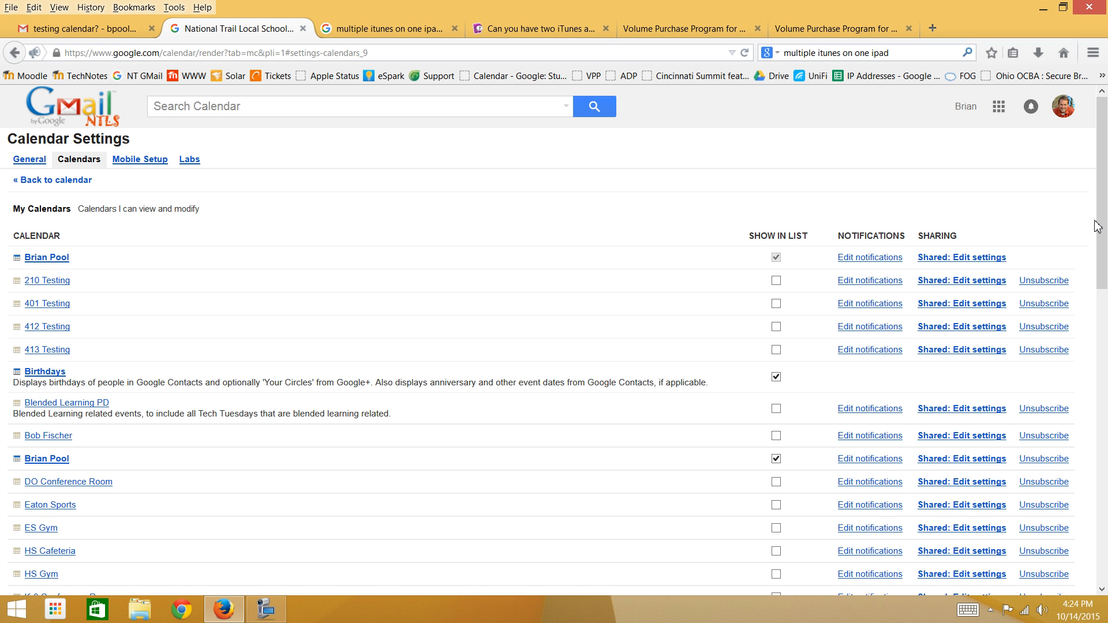
Show the 210 Testing, 401 Testing, 412 Testing and 413 Testing calendars in the calendar list
drag(1107, 211, 1107, 531)
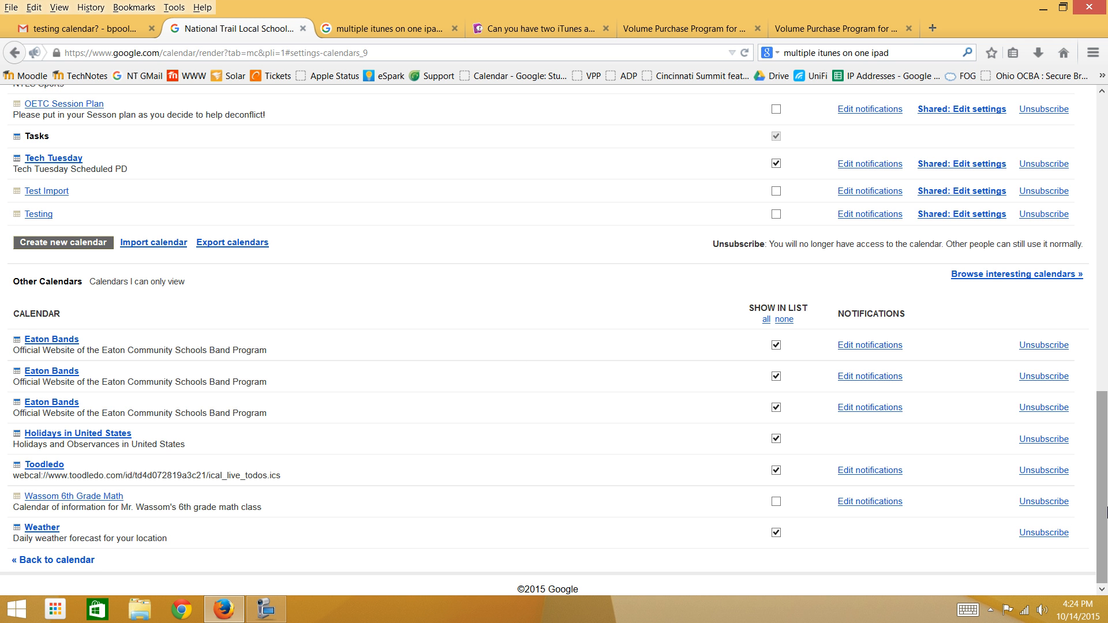
drag(1106, 502, 1106, 258)
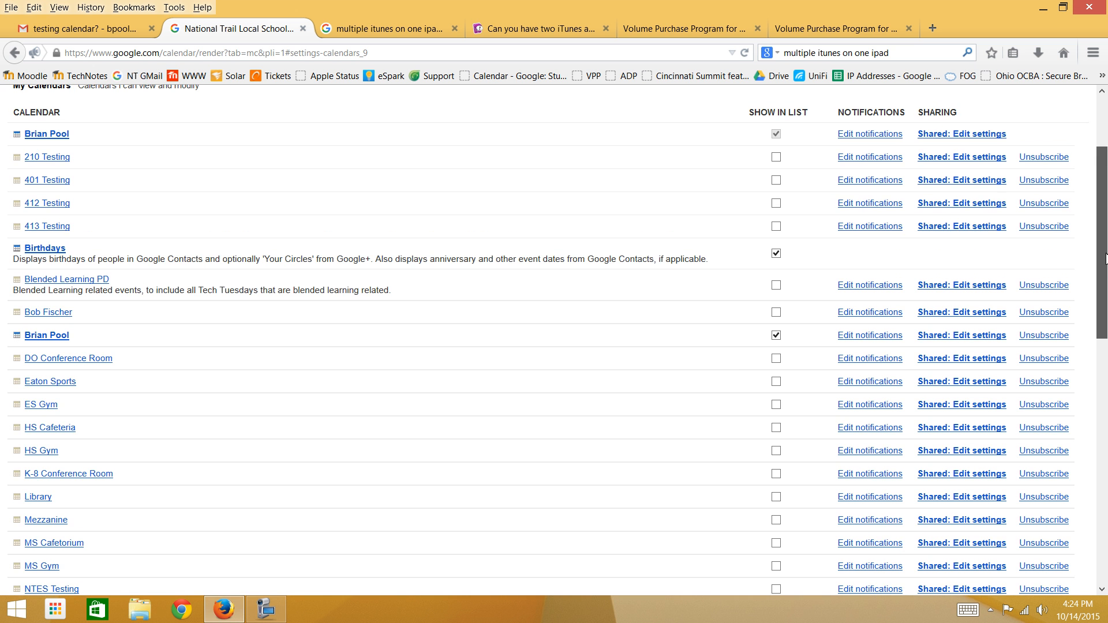
click(777, 157)
click(777, 180)
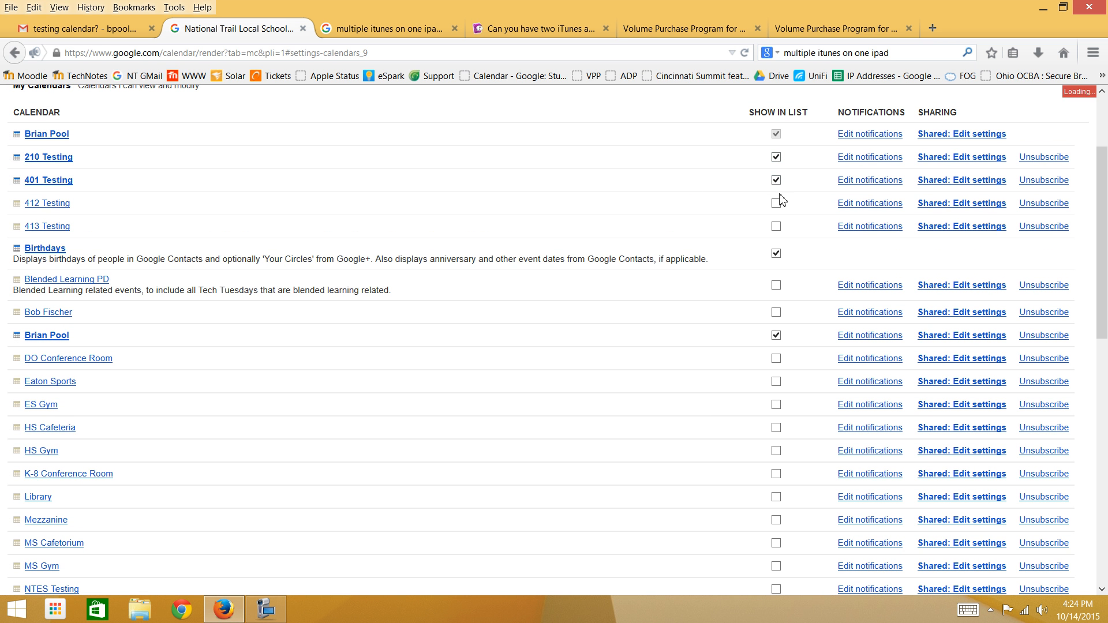
click(776, 203)
click(776, 227)
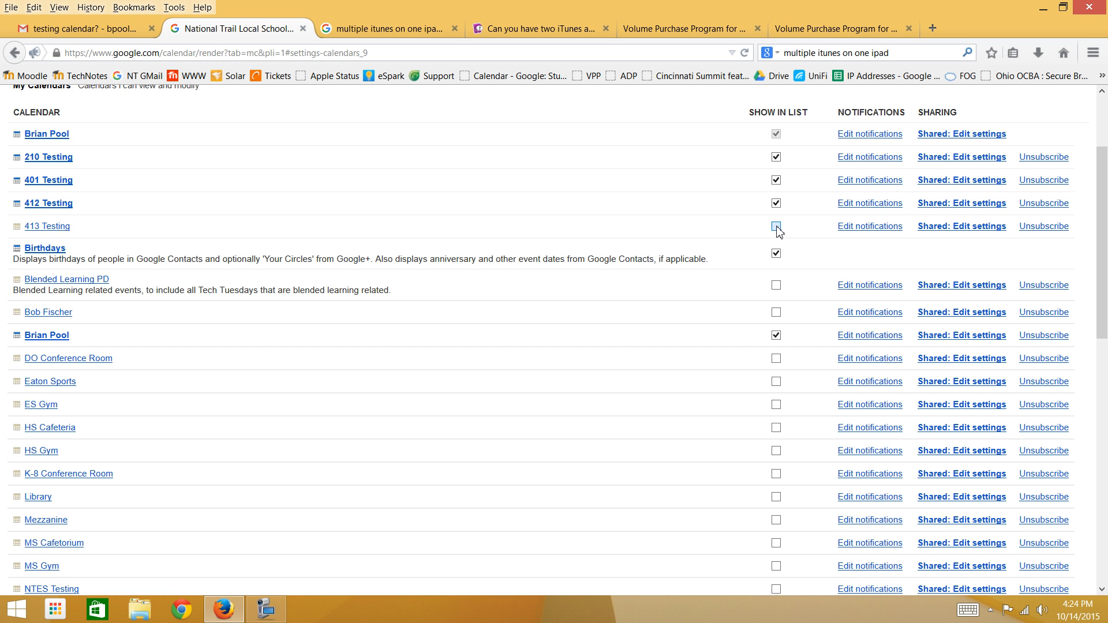
Show the NTHS Testing and NTES Testing calendars in the calendar list
drag(1102, 243, 1106, 351)
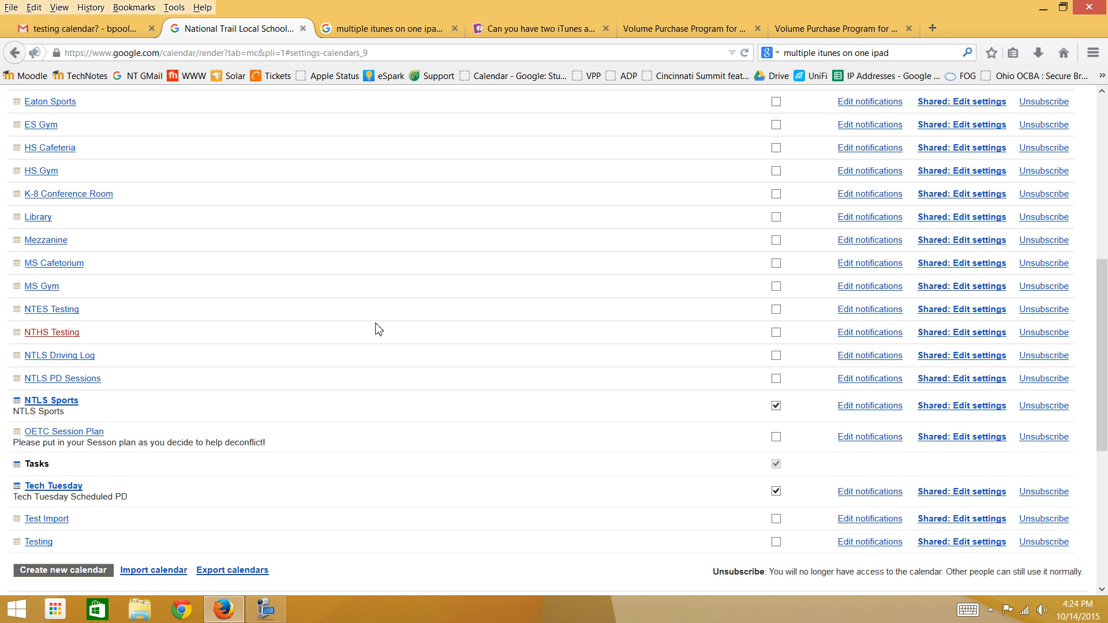
click(777, 333)
click(777, 311)
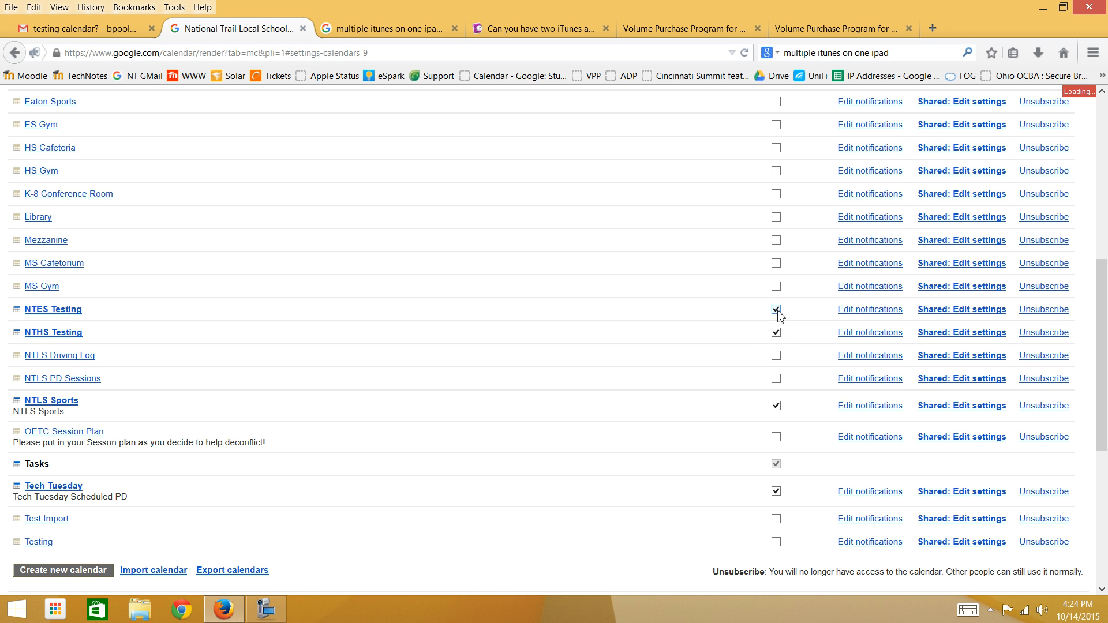
Look over the calendar settings and return to the main week view of the calendar
drag(1106, 353, 1103, 191)
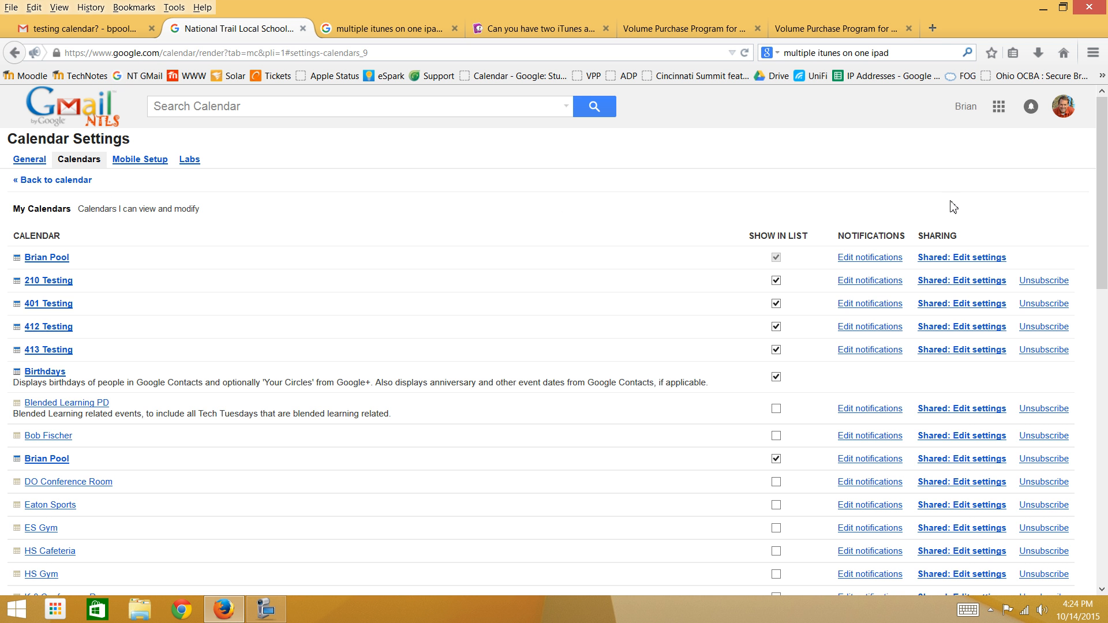
drag(1102, 191, 1075, 511)
drag(1079, 586, 1075, 13)
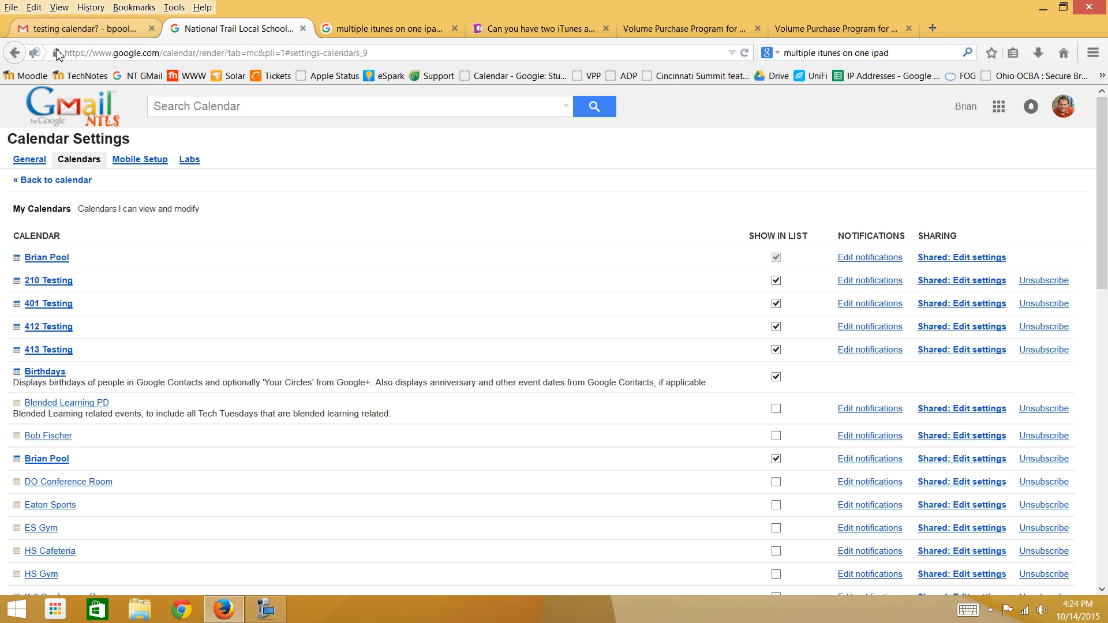
click(41, 101)
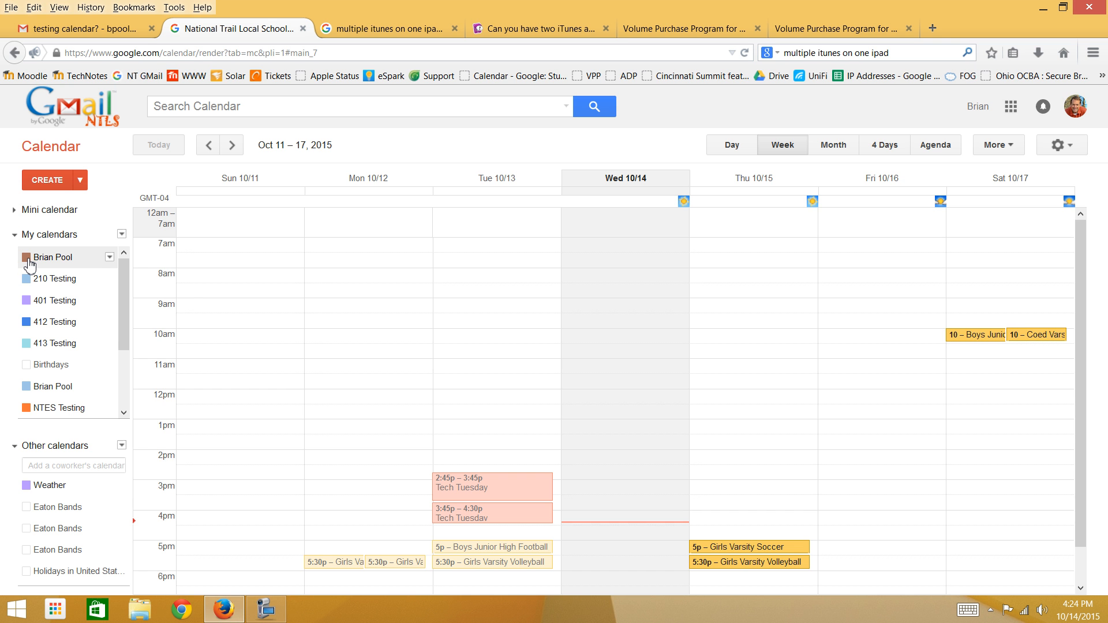
Turn off the display of the owner's personal calendar and the 401 Testing calendar
click(110, 257)
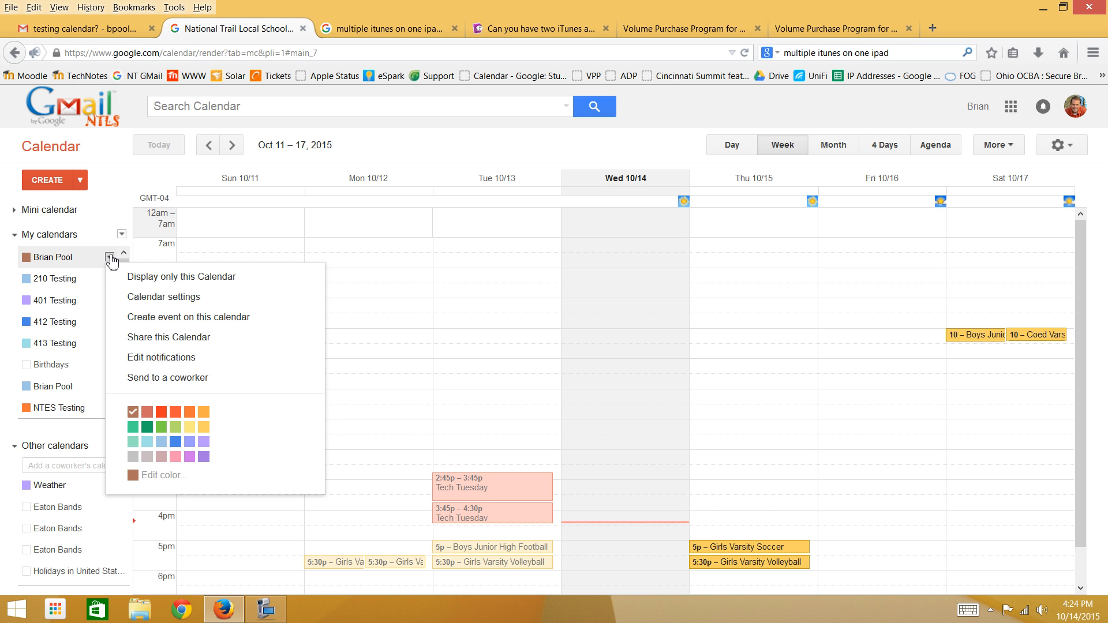
click(58, 258)
click(57, 264)
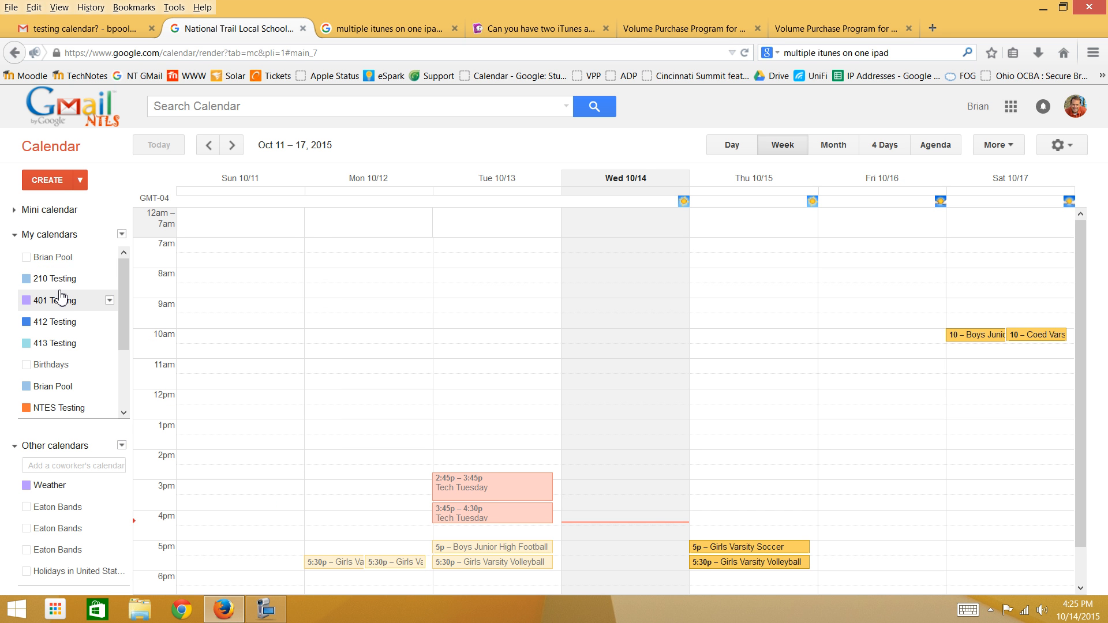
click(66, 298)
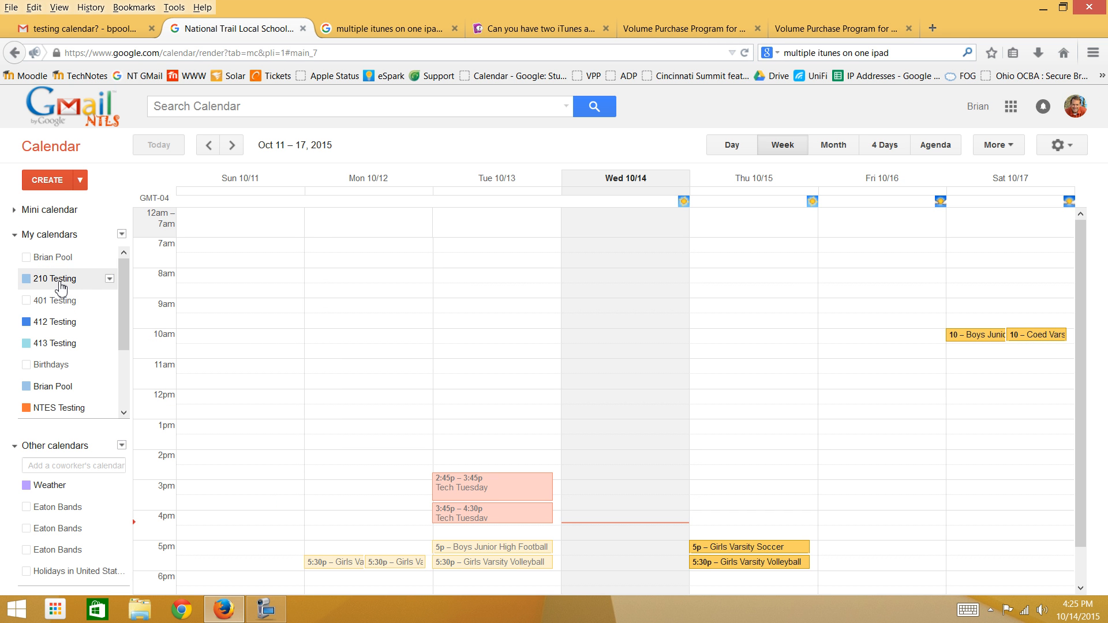
Display only the 210 Testing calendar
click(110, 279)
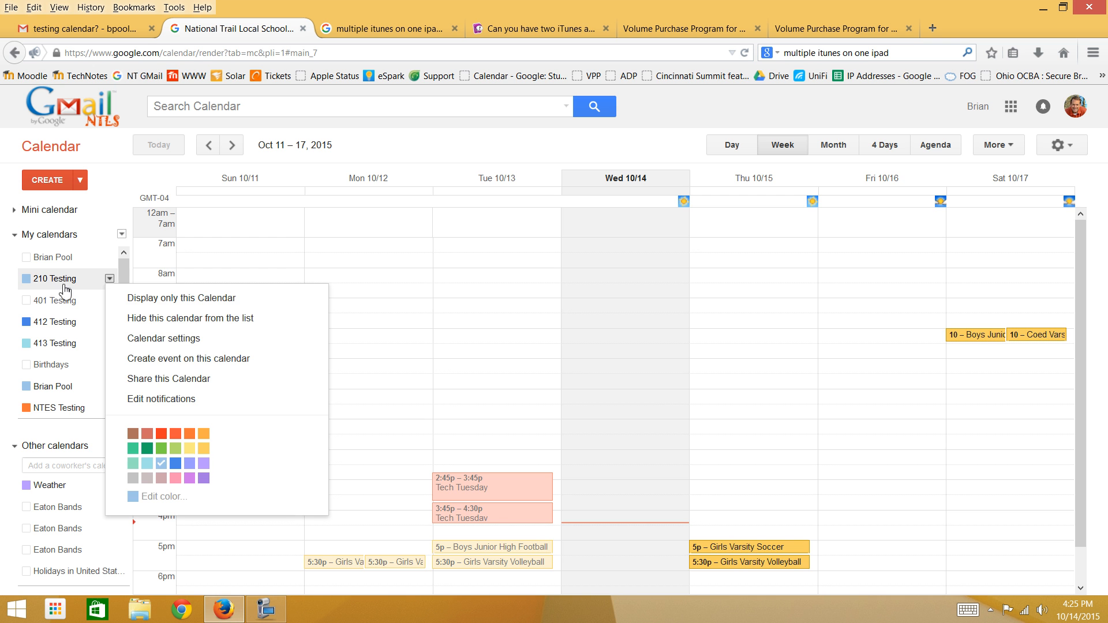
click(143, 307)
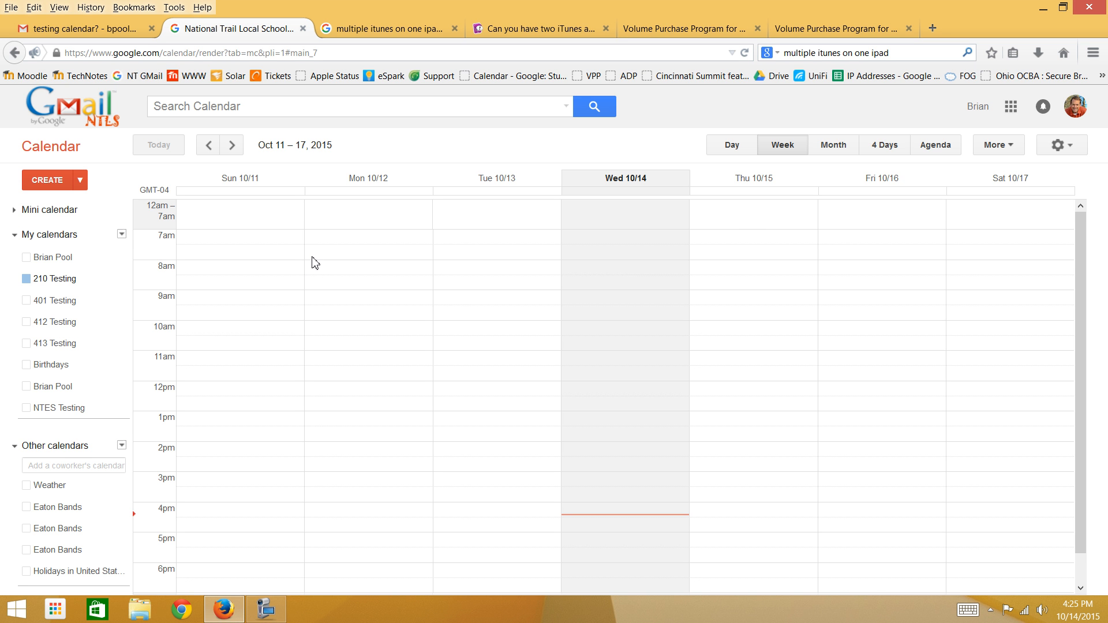
Create a 210 Testing event on Monday, October 12, 7:30am to 9:00am, titled "MS AIR Testing -" plus the first teacher's surname
drag(312, 256, 314, 294)
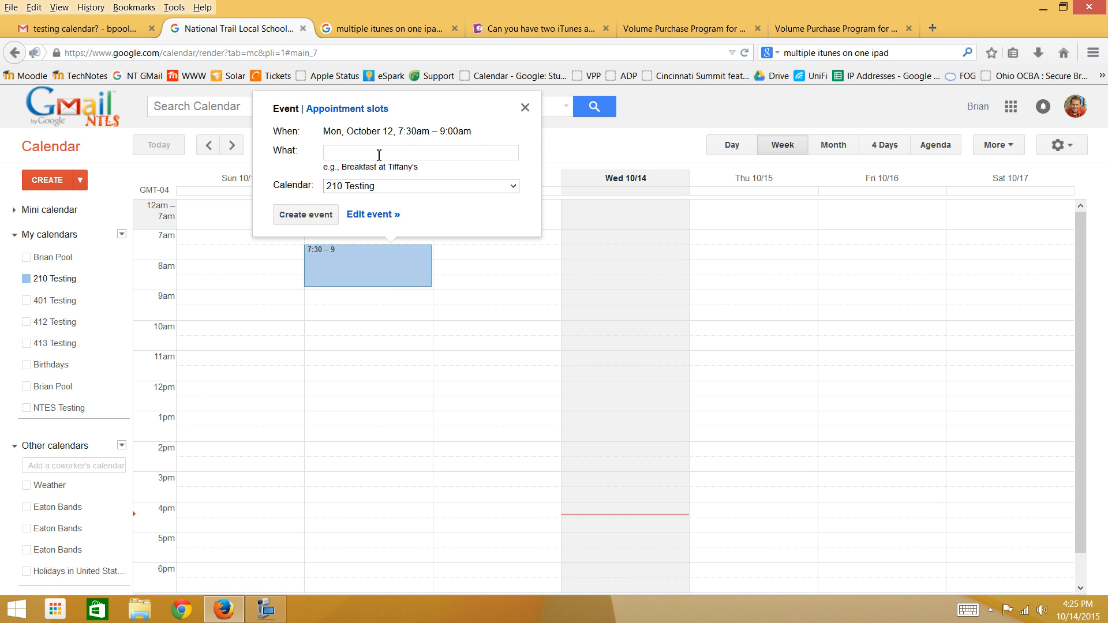
text(MS AIR Testing -)
text(Wassom)
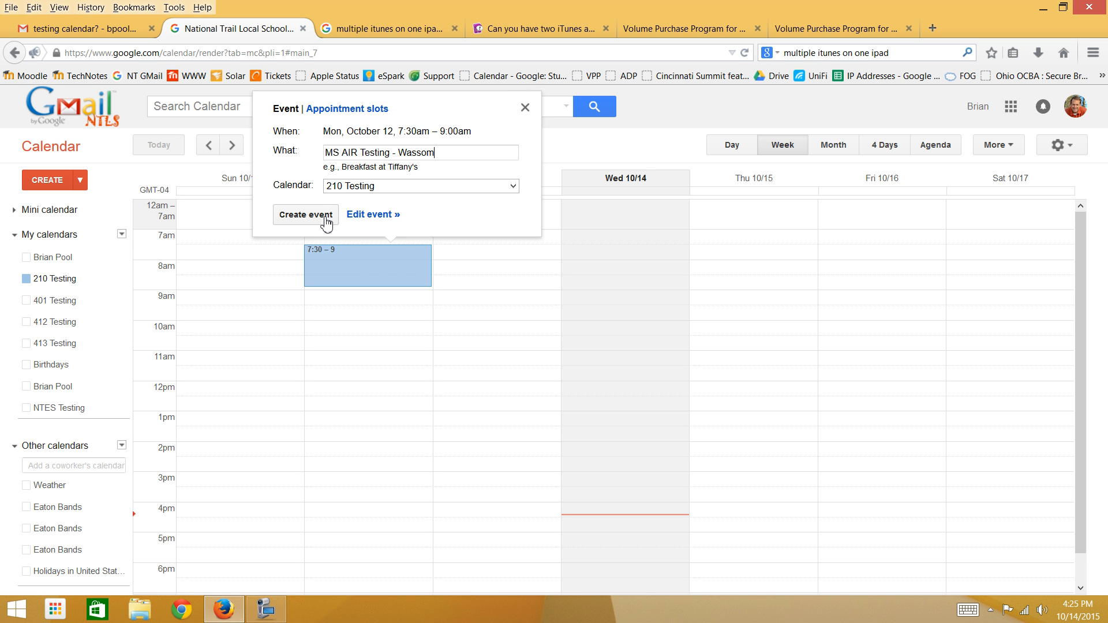
click(325, 218)
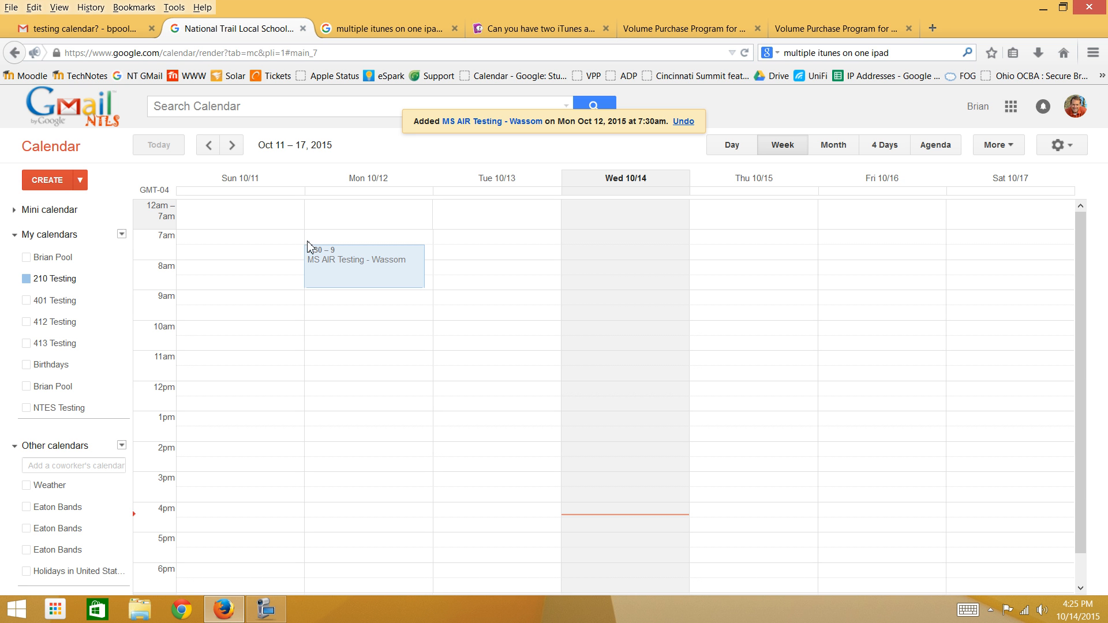
Make the Monday testing event repeat weekly on Monday, Tuesday and Thursday, ending after 3 occurrences, and save it
click(337, 262)
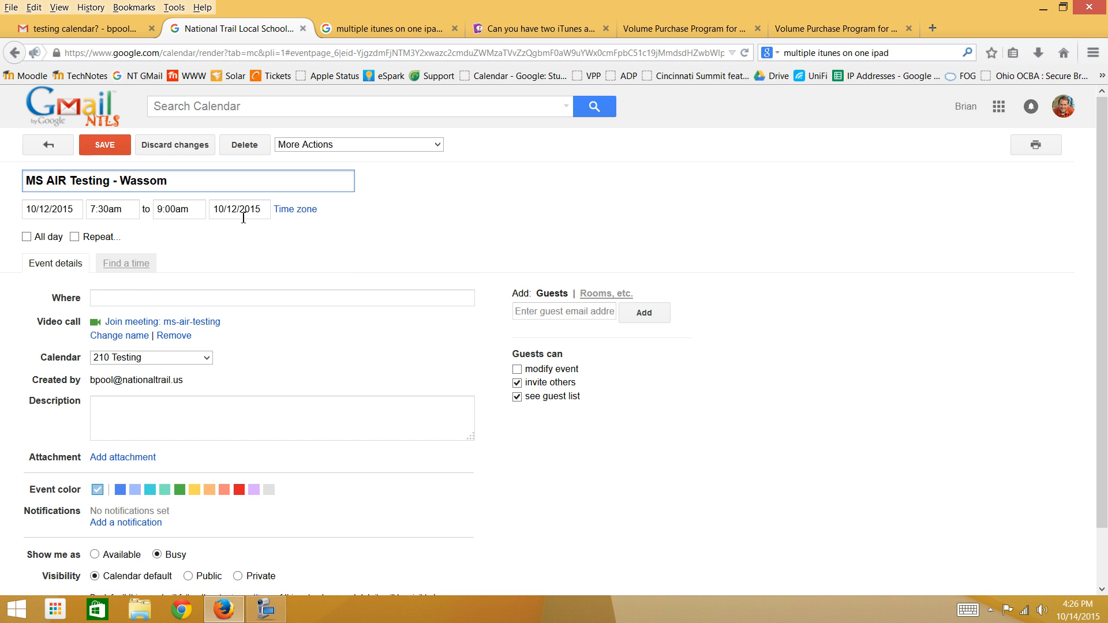
click(75, 238)
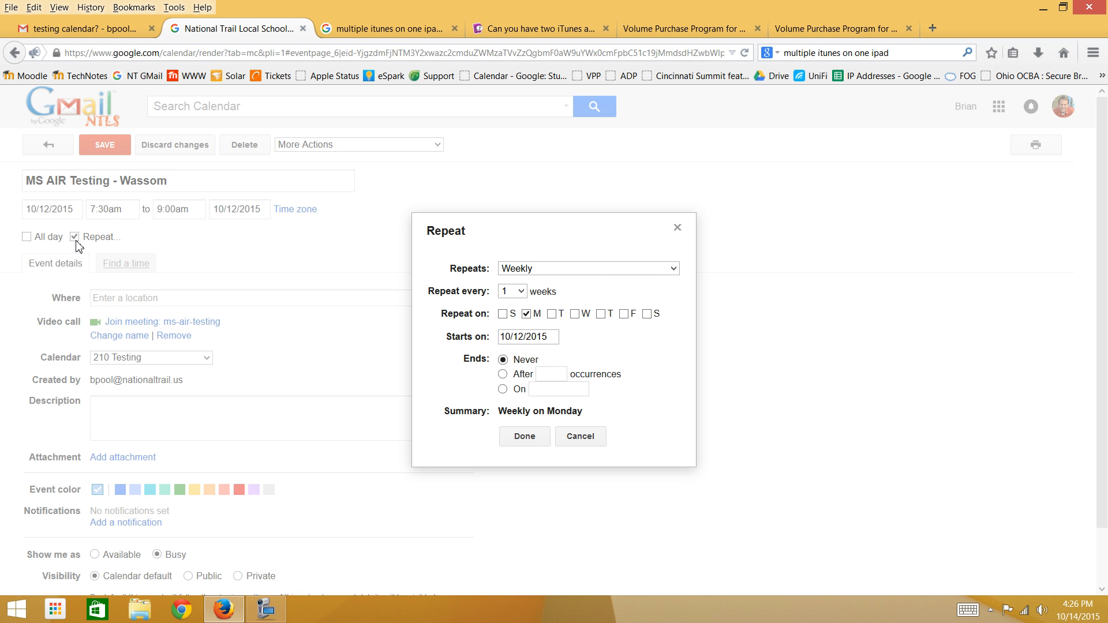
click(561, 317)
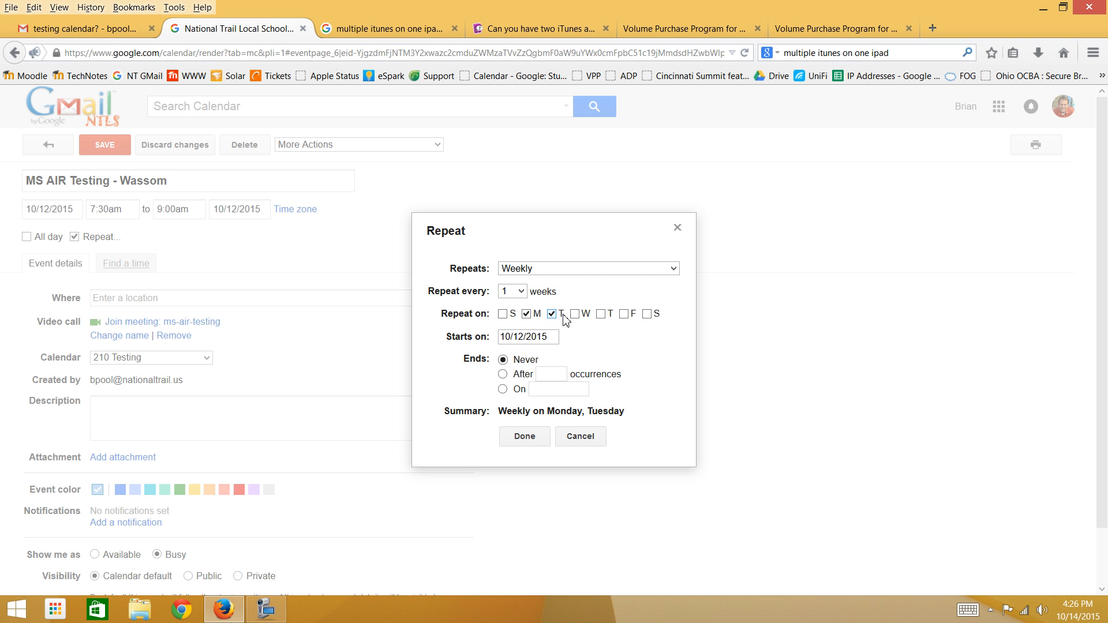
click(602, 315)
click(503, 376)
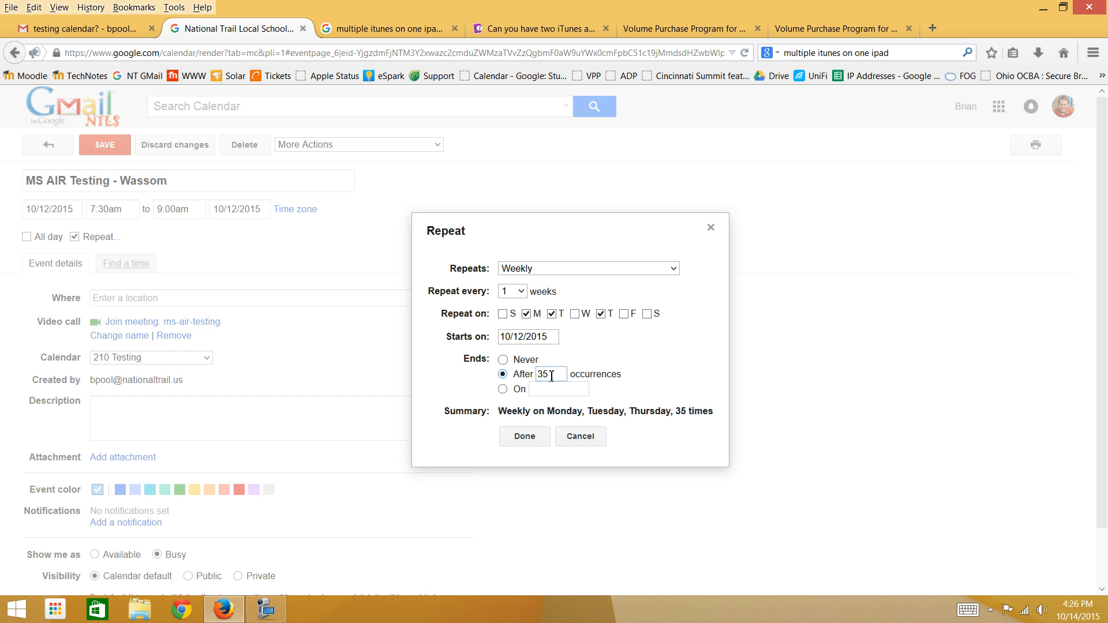
text(3)
click(524, 437)
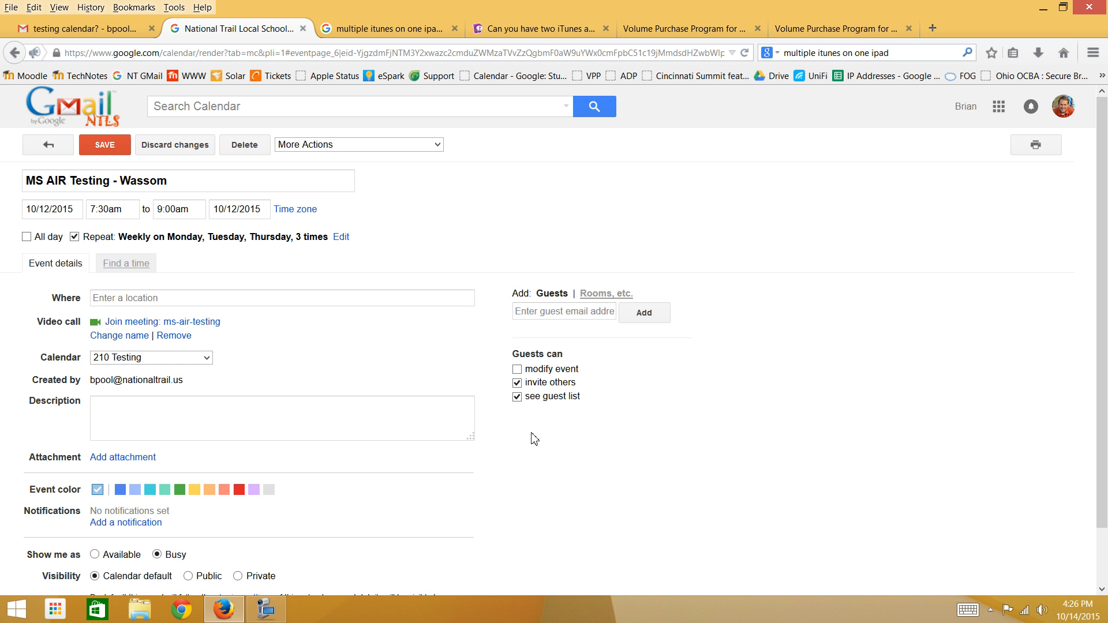
click(115, 145)
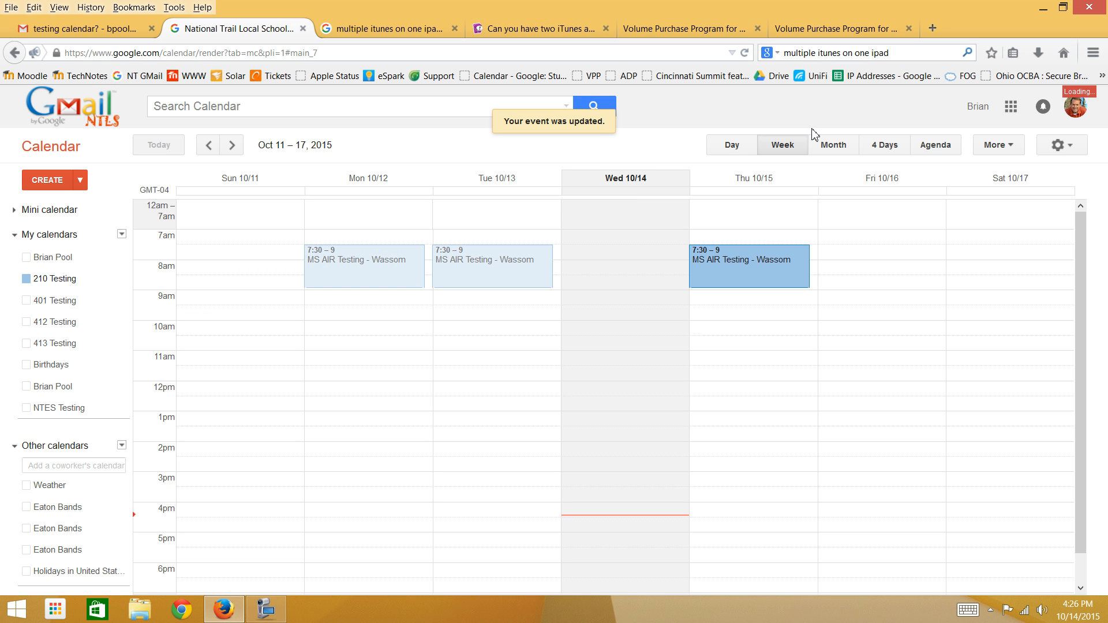
Switch to the month view and display just the 210 Testing and 401 Testing calendars together
click(836, 151)
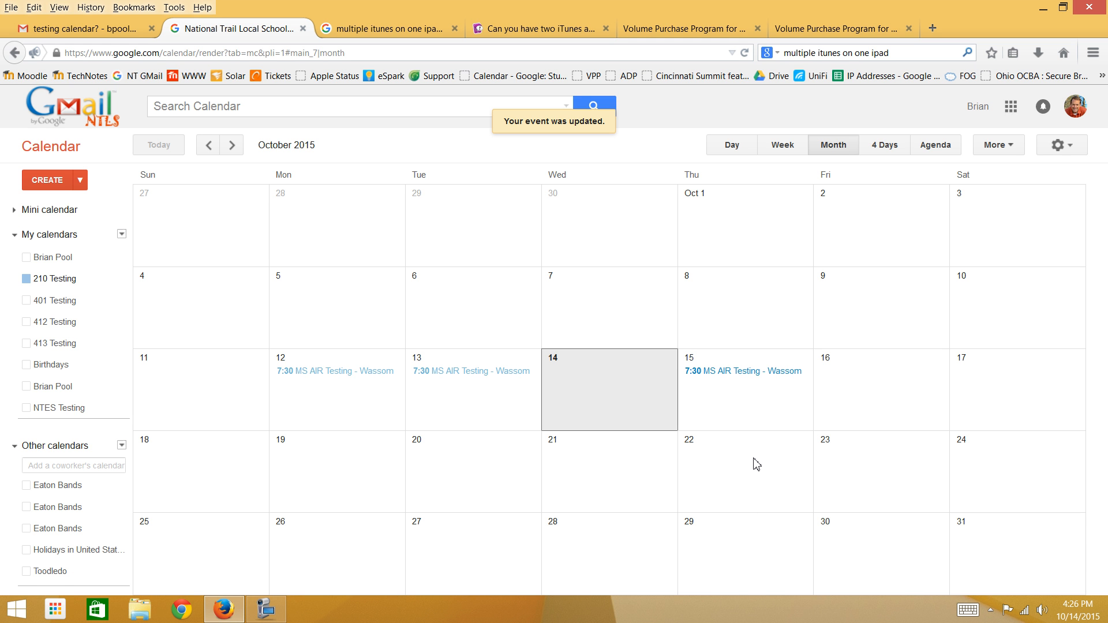
click(27, 301)
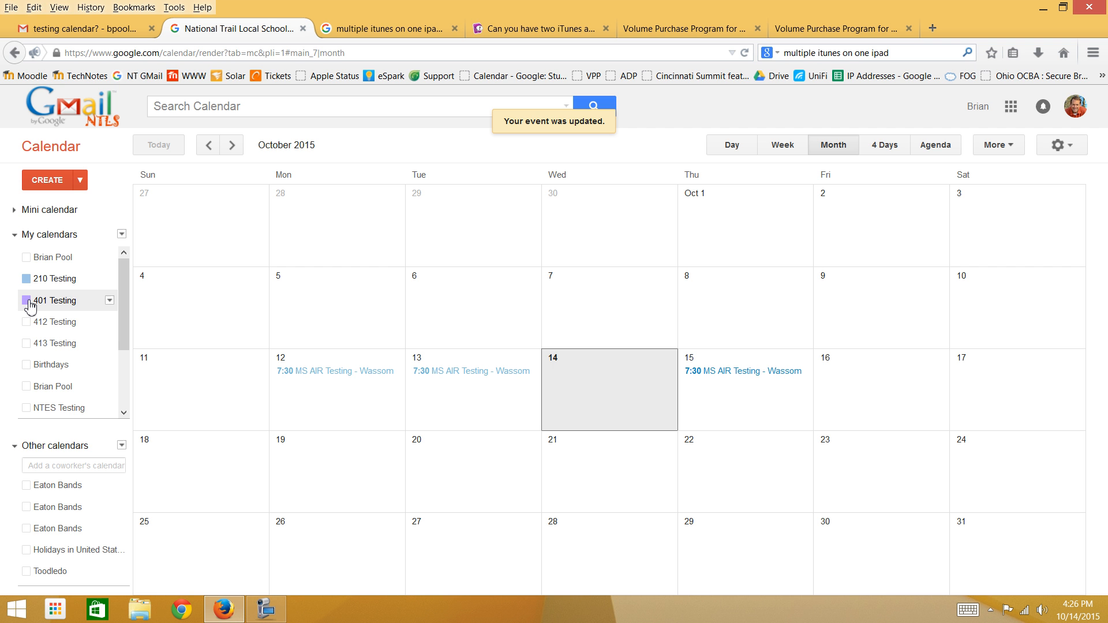
click(110, 300)
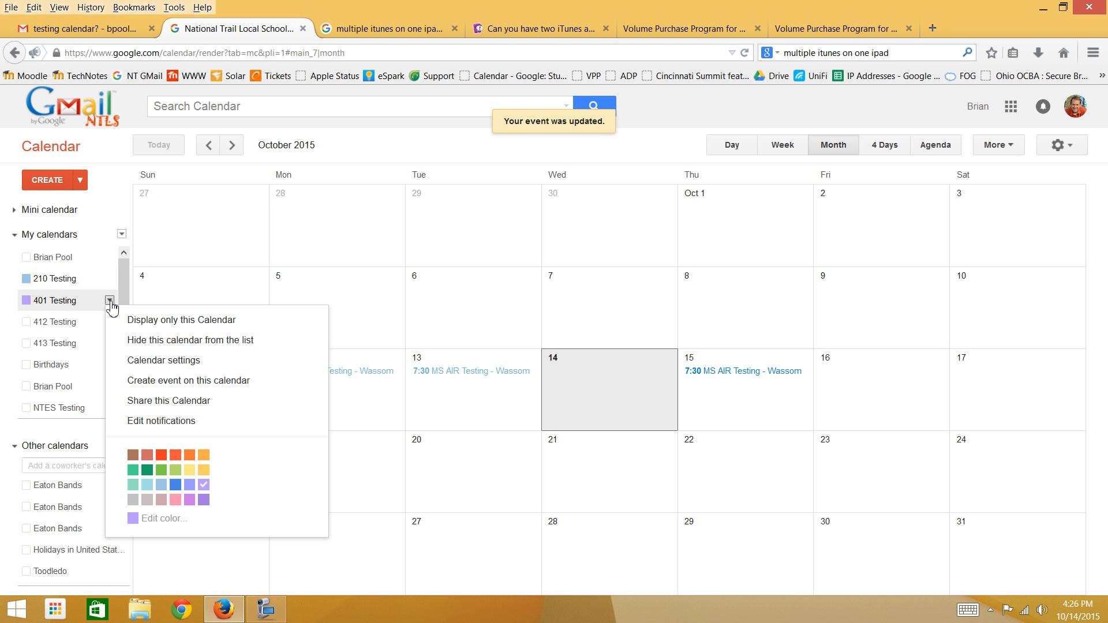
click(188, 321)
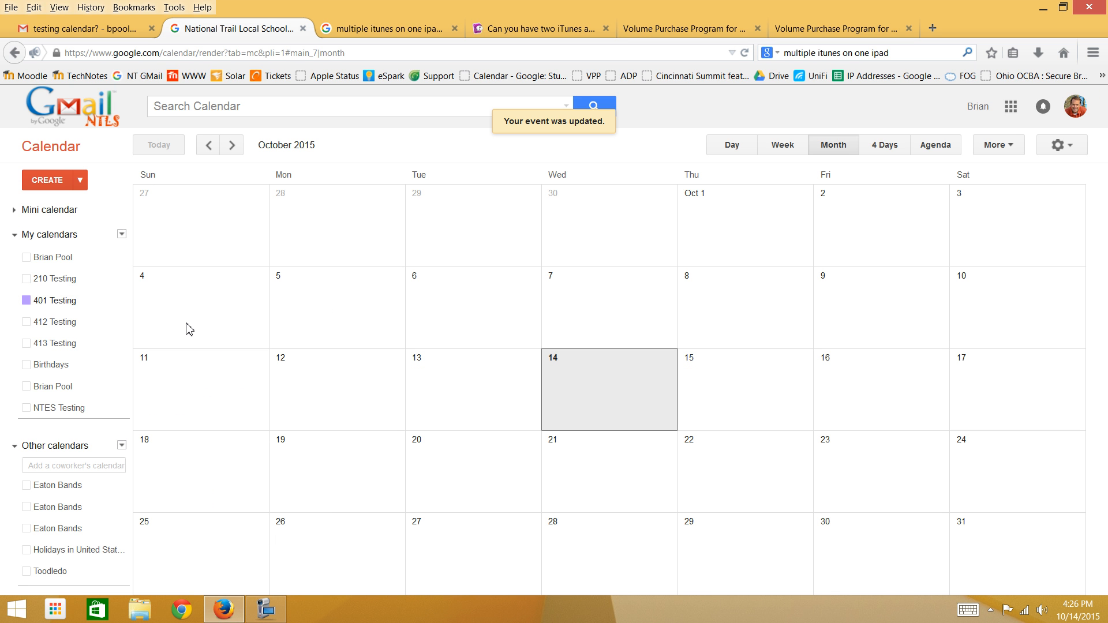
click(40, 279)
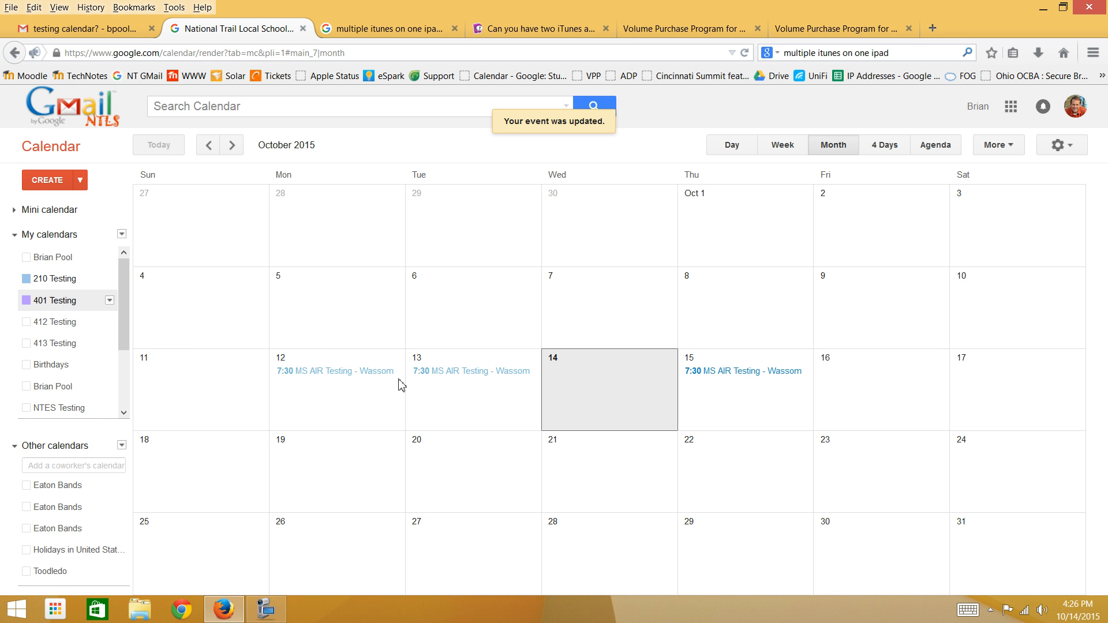
Duplicate the October 12 MS AIR Testing event and assign the copy to the 401 Testing calendar
click(326, 377)
click(417, 351)
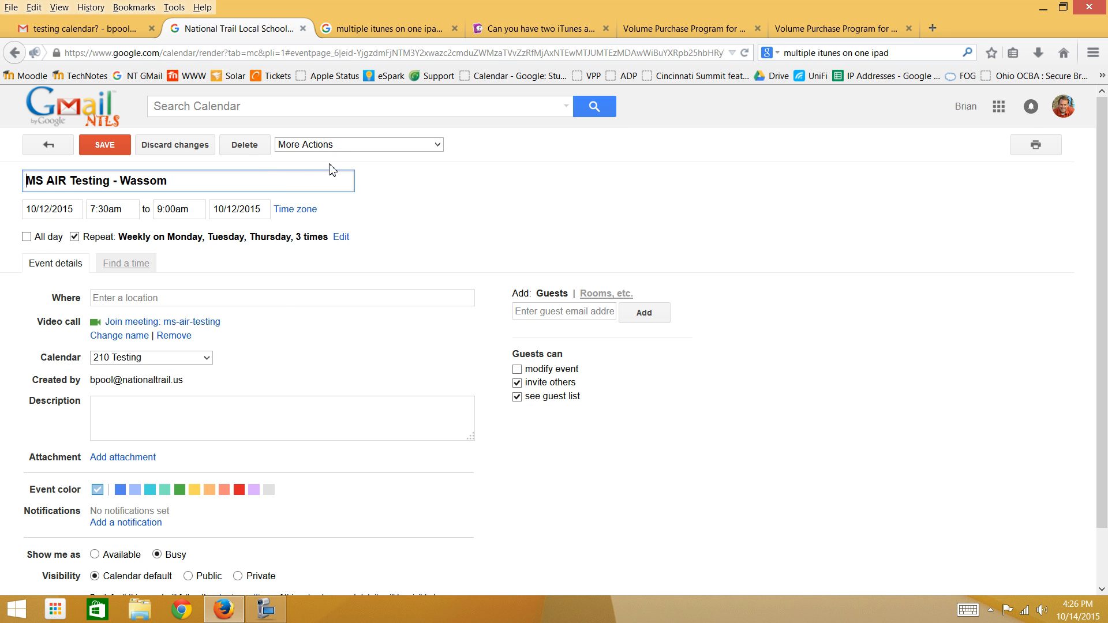
click(343, 148)
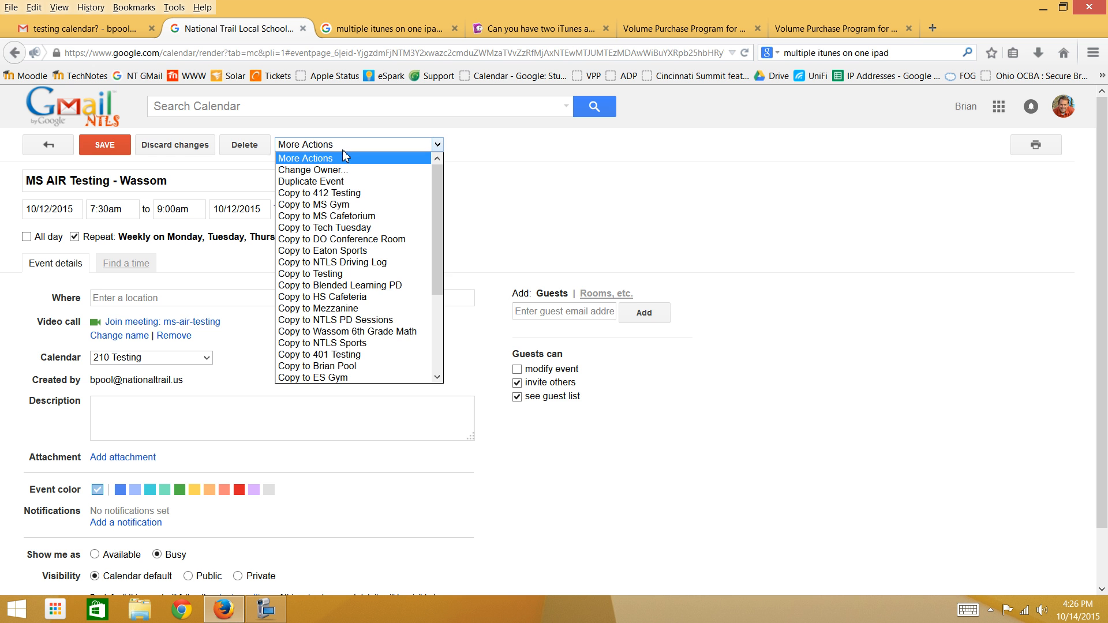
click(341, 181)
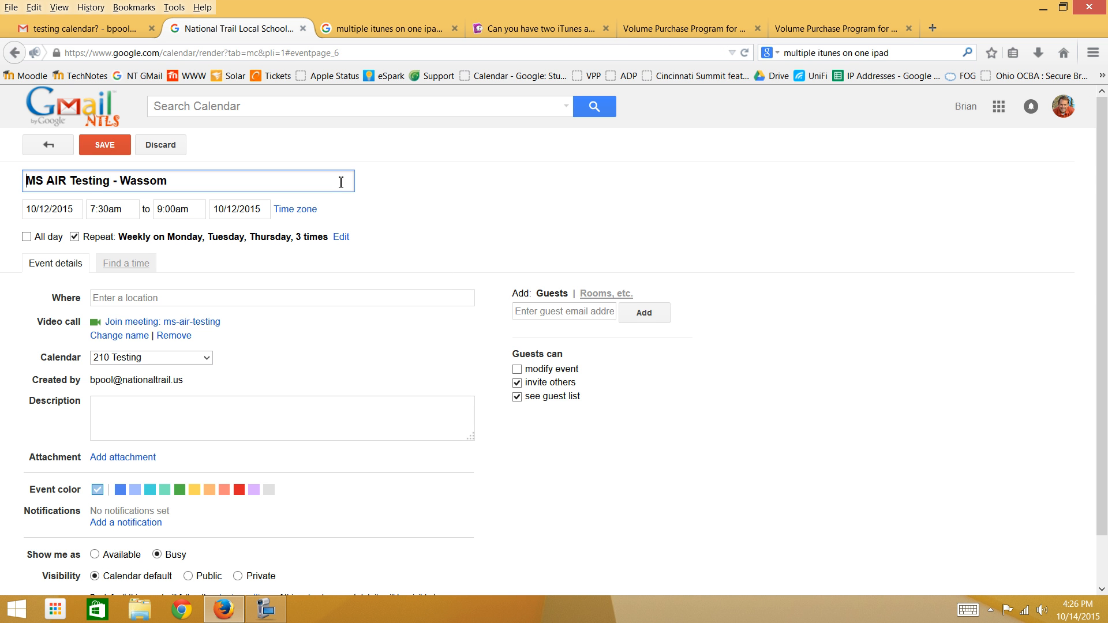
click(206, 359)
click(149, 400)
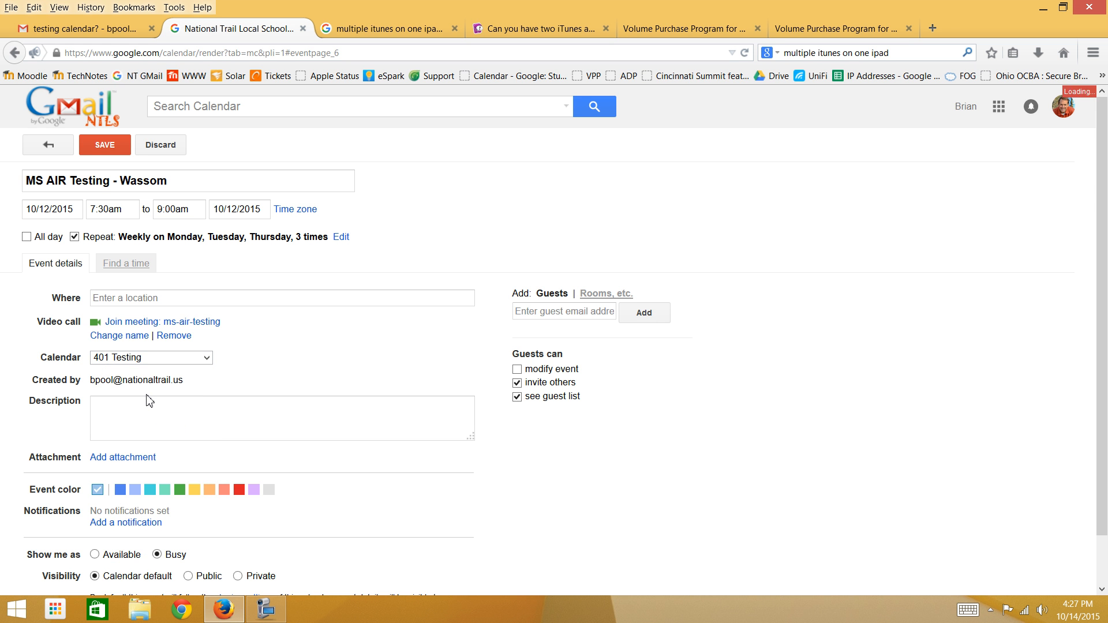
Replace the surname in the copied event's title with the second teacher's surname and save the event
click(173, 178)
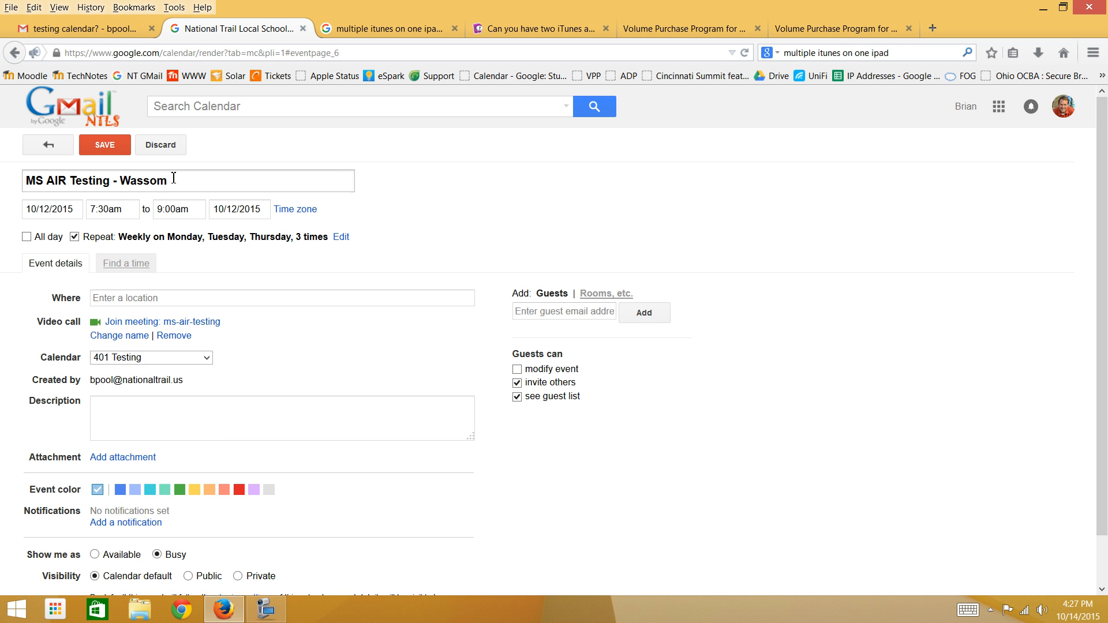
drag(174, 178, 124, 176)
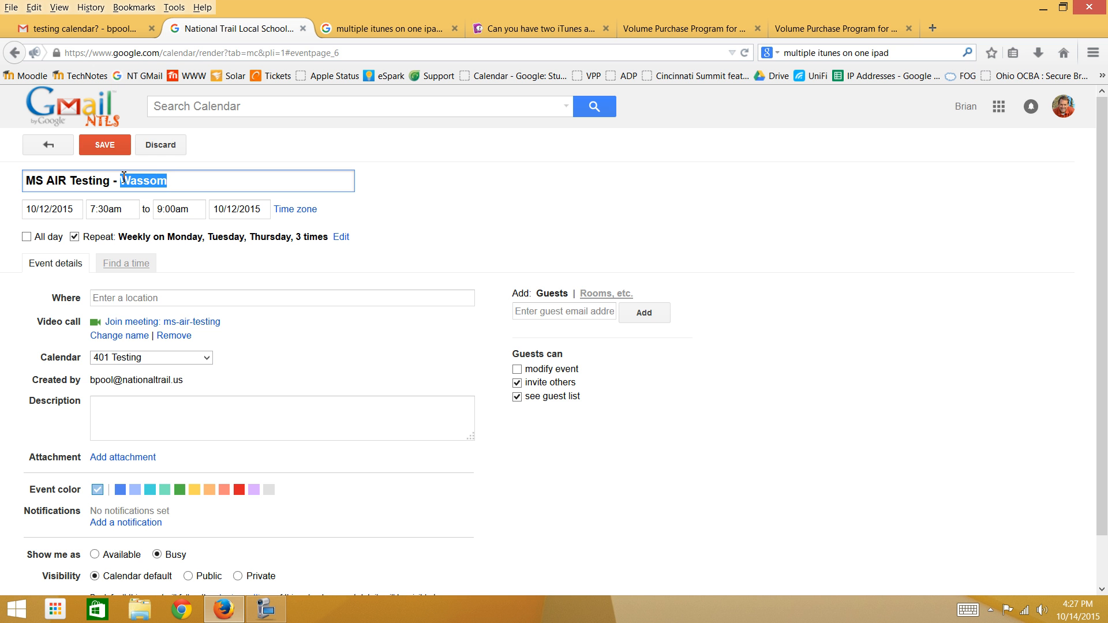
text(Studebaker)
click(113, 152)
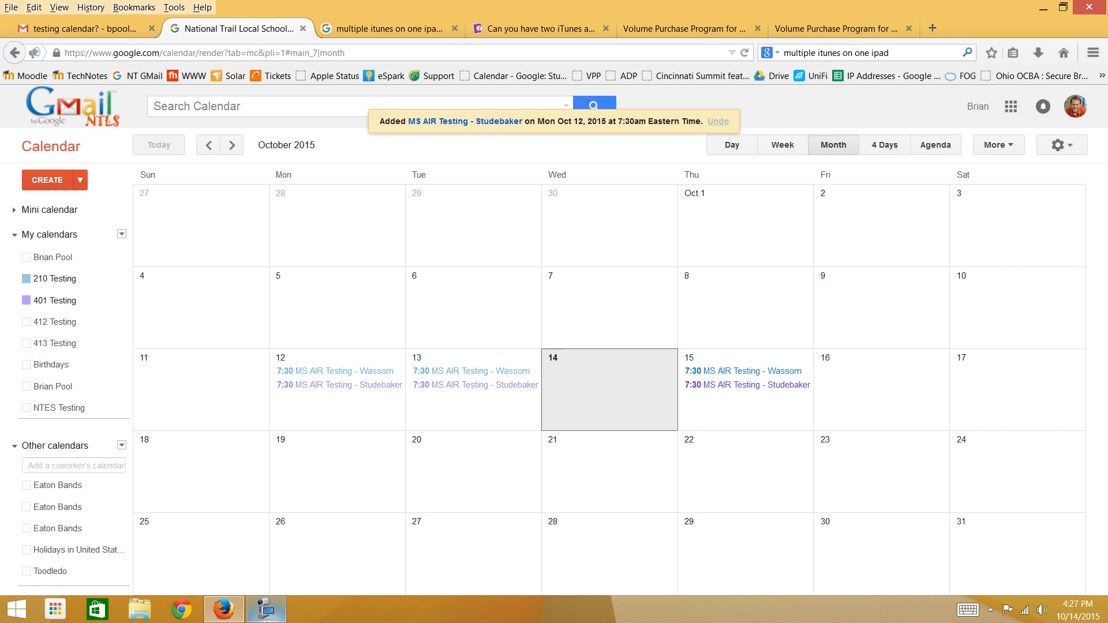
click(267, 611)
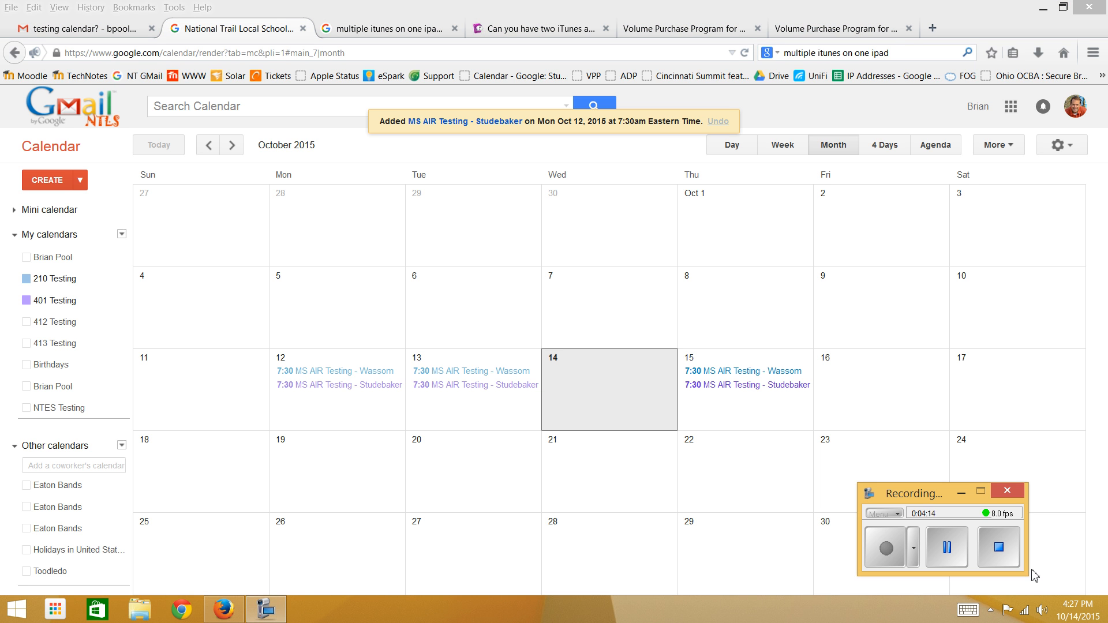